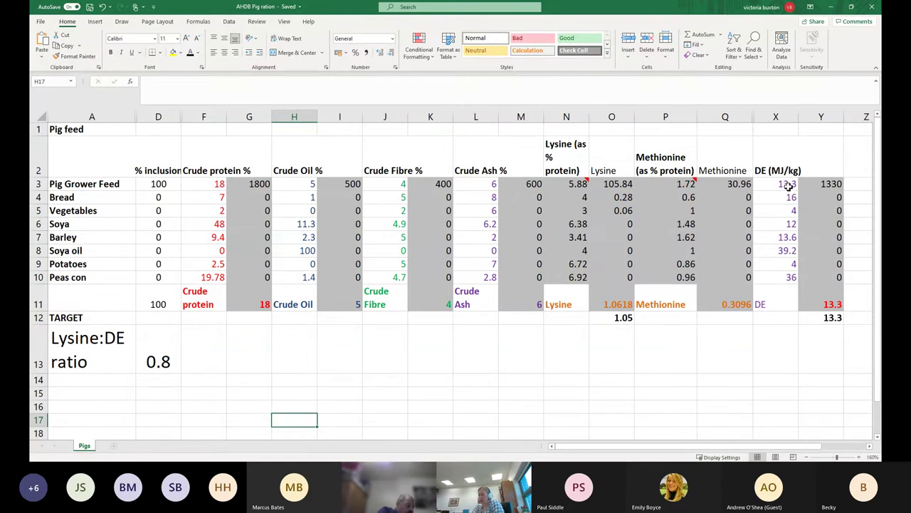
Examine the Pig Grower Feed row and the calculated lysine and DE totals for the unmodified ration.
click(41, 185)
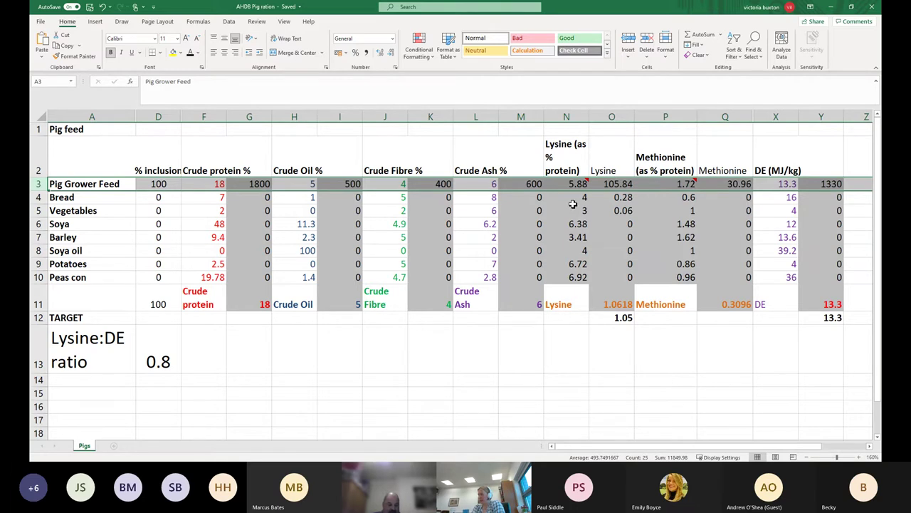
click(617, 305)
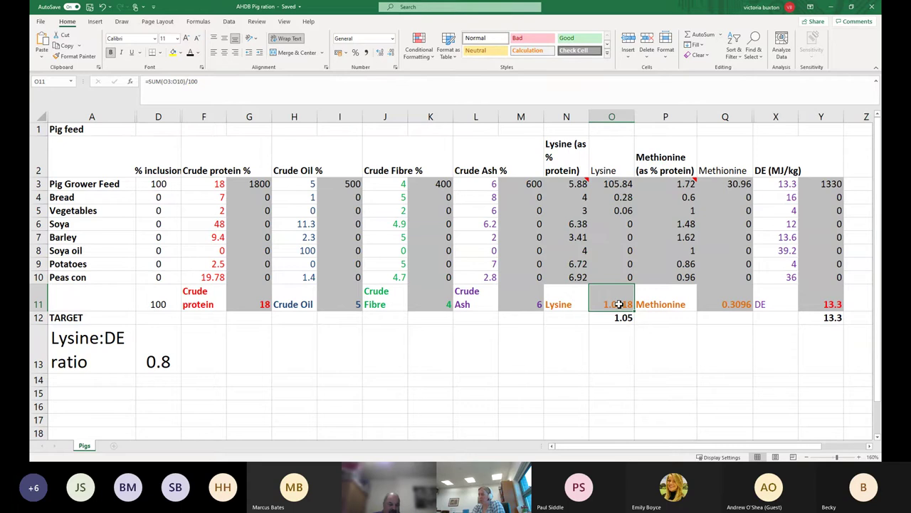
click(831, 305)
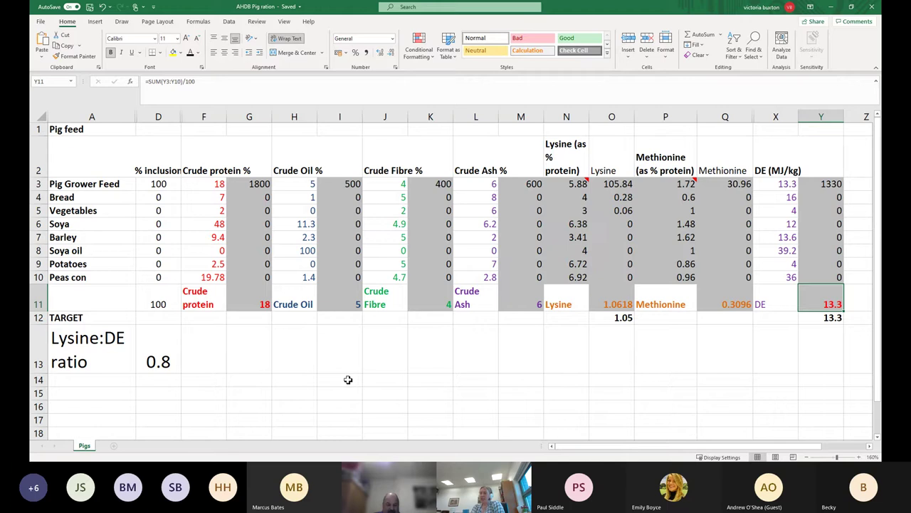
Set the % inclusion of Bread to 5 and of Pig Grower Feed to 95.
click(163, 199)
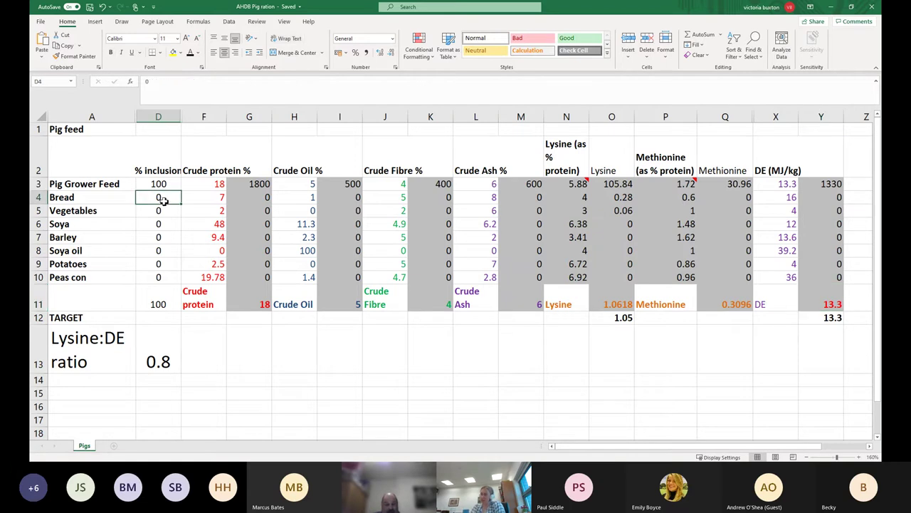
text(5)
click(171, 186)
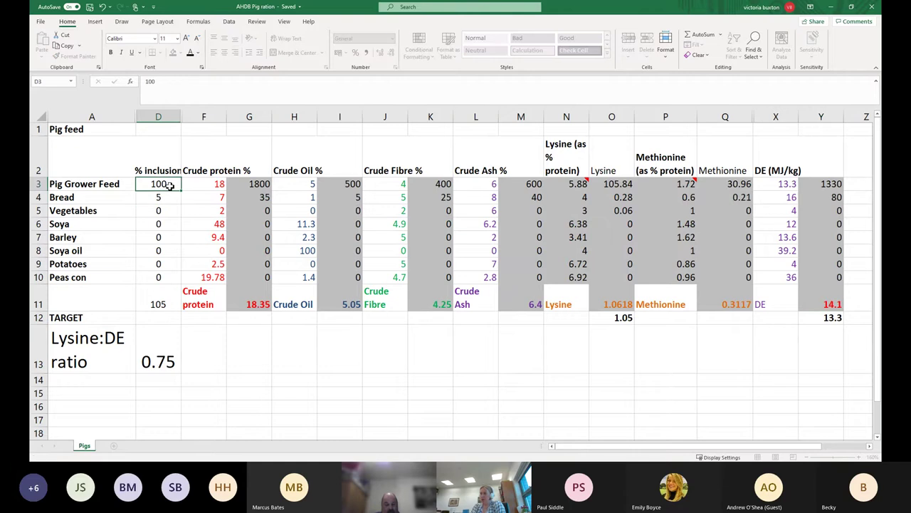
text(95)
key(Return)
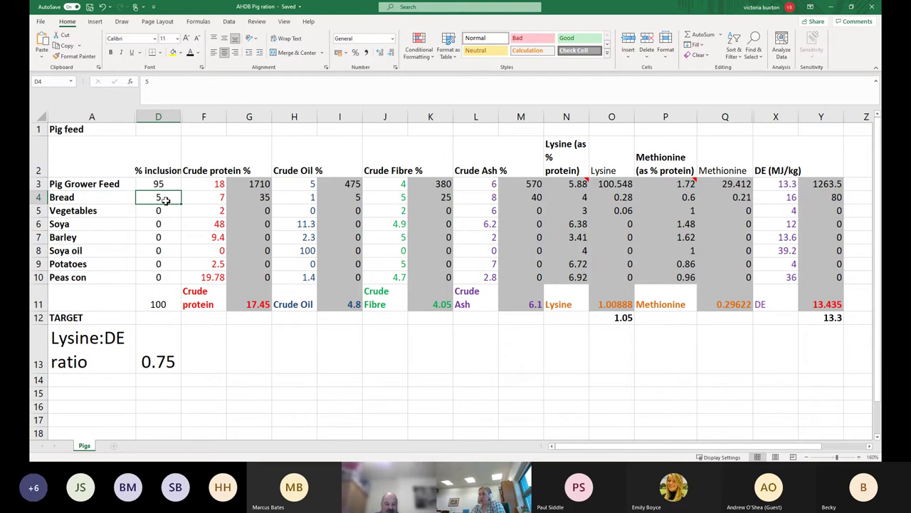
Swap Bread for Vegetables in the ration by setting Bread's % inclusion to 0 and Vegetables' to 5.
text(0)
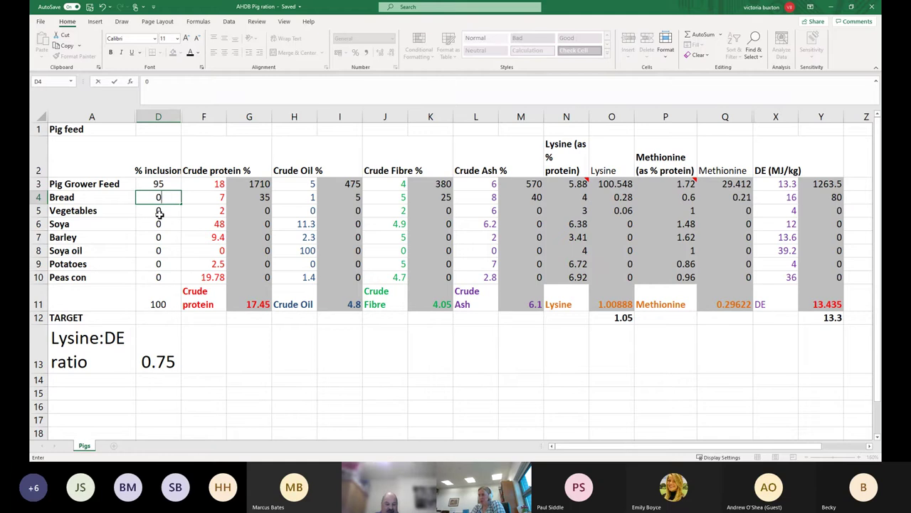
key(Return)
text(5)
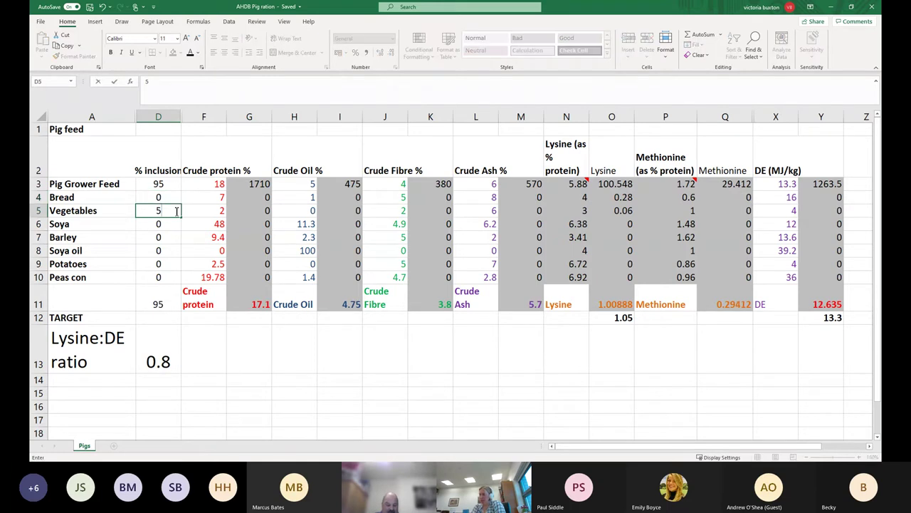
key(Return)
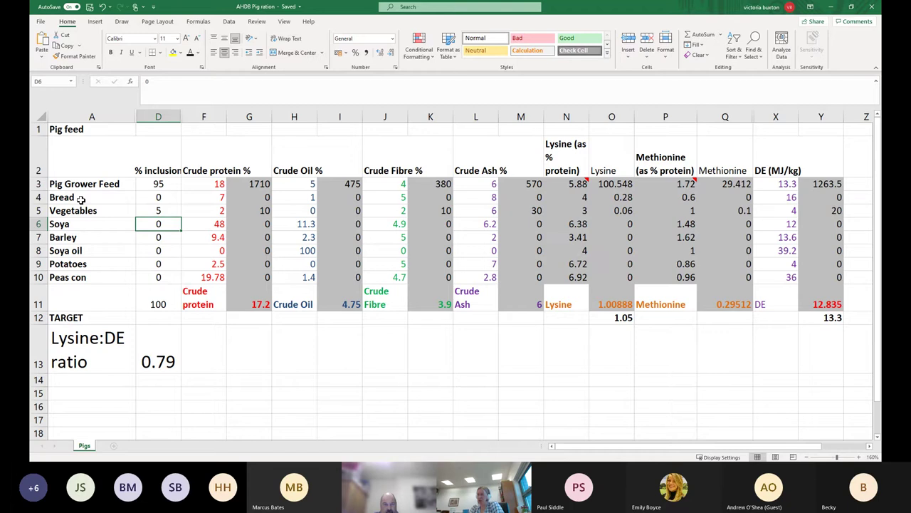
Return to the bread ration by setting Vegetables' % inclusion to 0 and Bread's to 5.
click(158, 211)
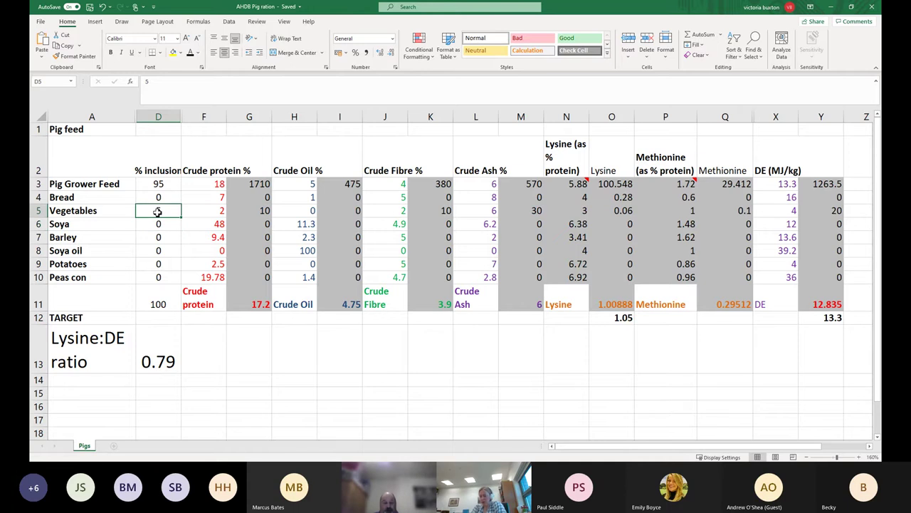
text(0)
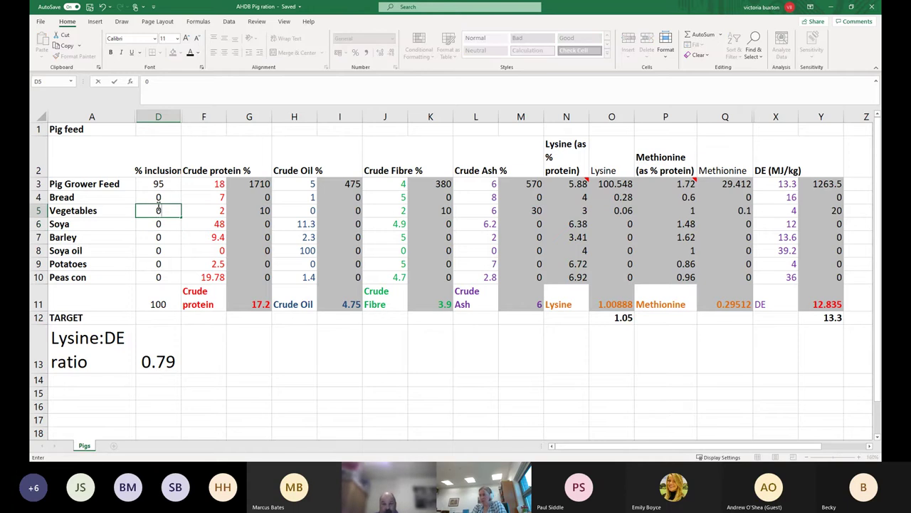
click(159, 198)
text(5)
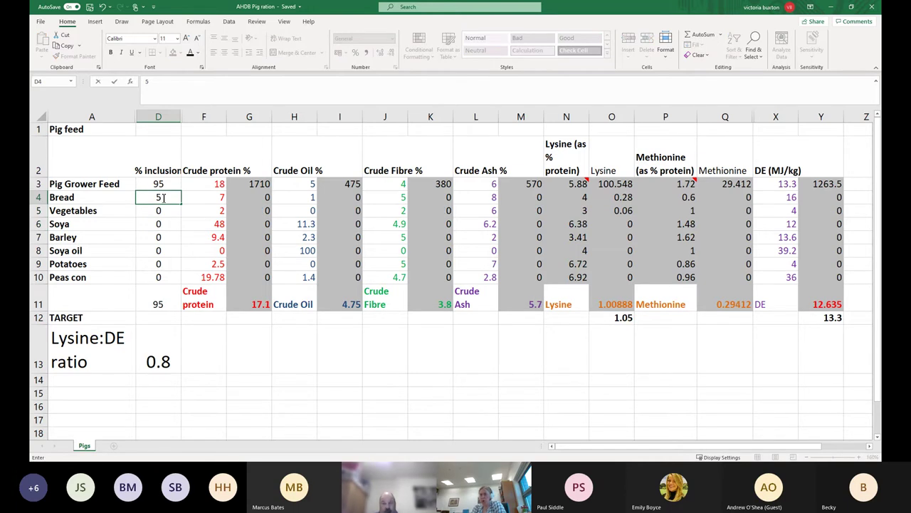
click(225, 352)
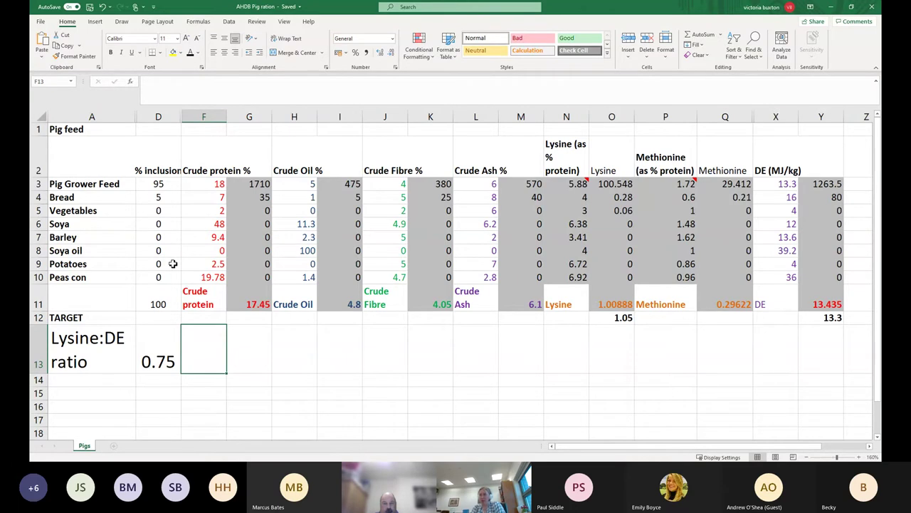
Add Soya at 3 % inclusion and reduce Pig Grower Feed to 92 to balance the ration.
click(165, 225)
text(3)
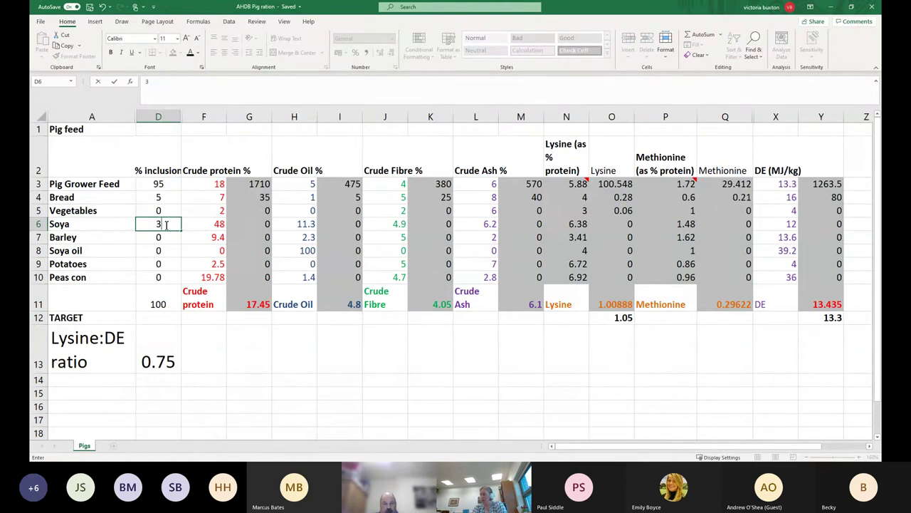
key(Return)
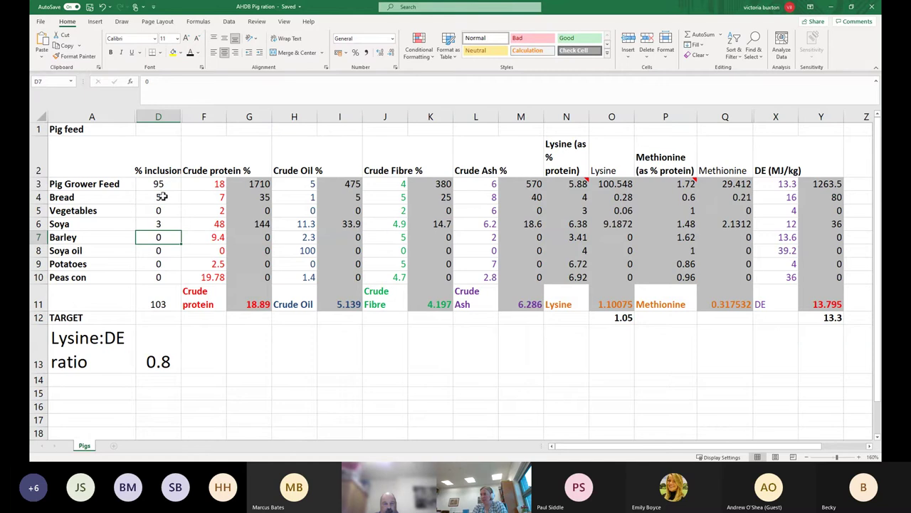
click(162, 198)
click(164, 184)
text(92)
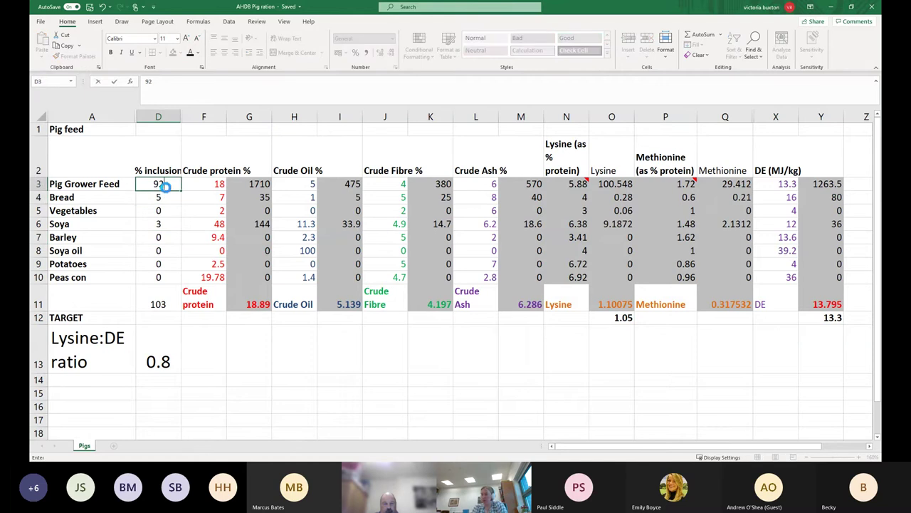
key(Return)
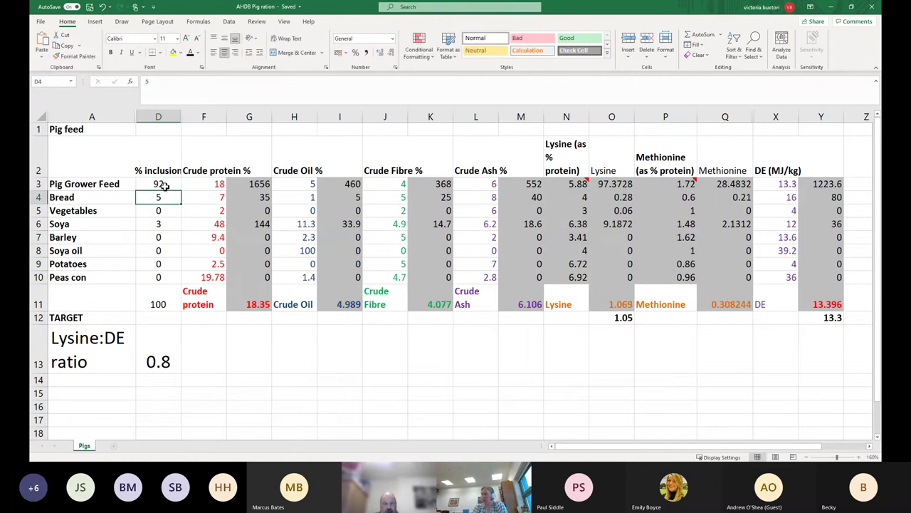
Fine-tune the ration by setting Soya's % inclusion to 2.5 and Pig Grower Feed's to 92.5.
click(161, 225)
text(2.5)
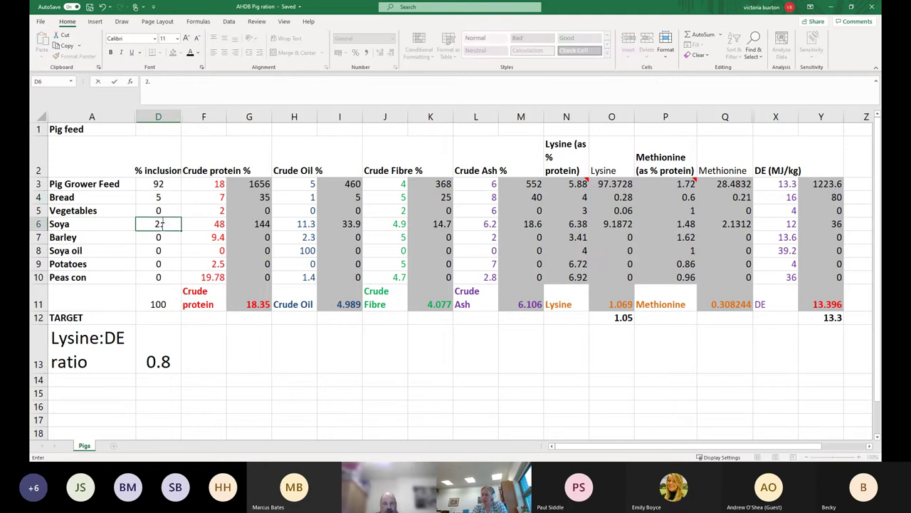
click(162, 185)
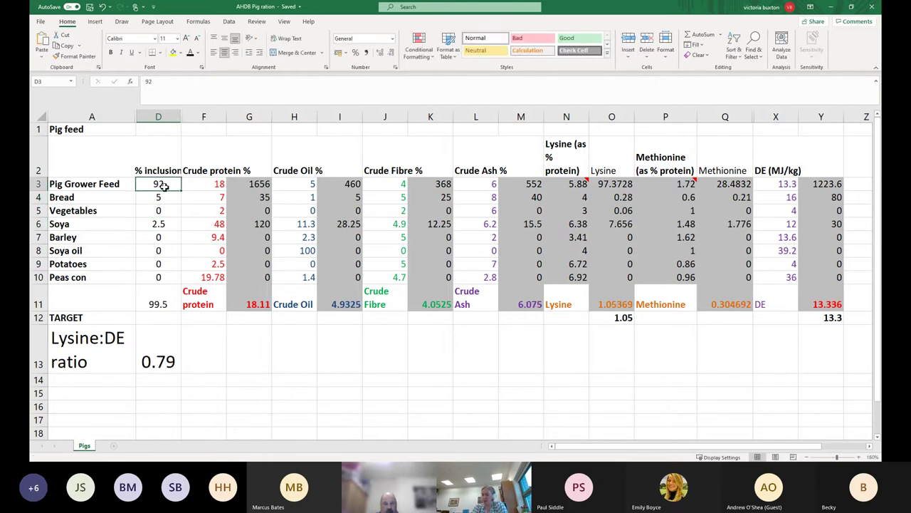
text(92.5)
key(Return)
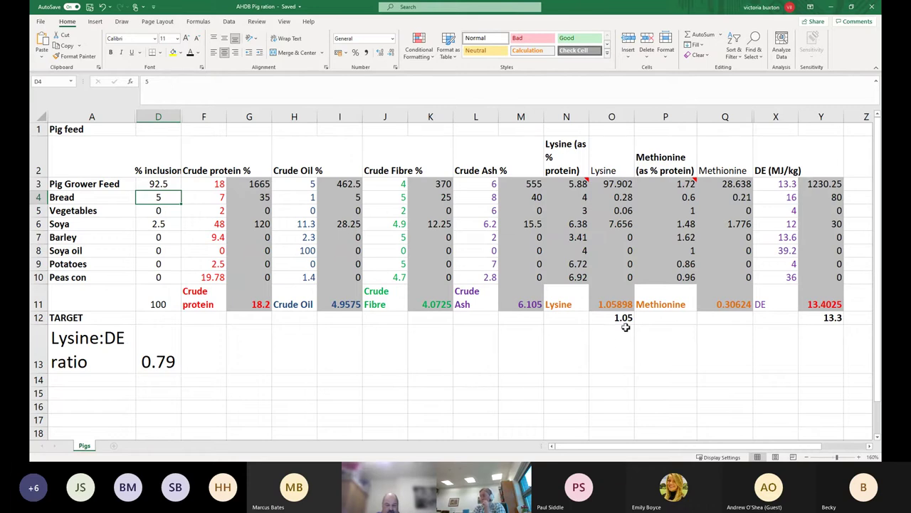
Check the lysine, methionine and DE totals of the adjusted ration, comparing lysine and DE with their targets.
click(611, 305)
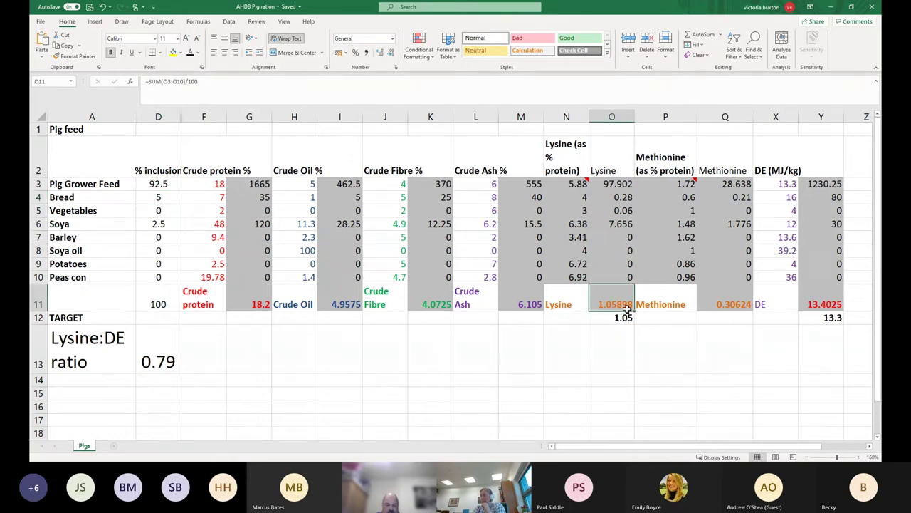
click(732, 304)
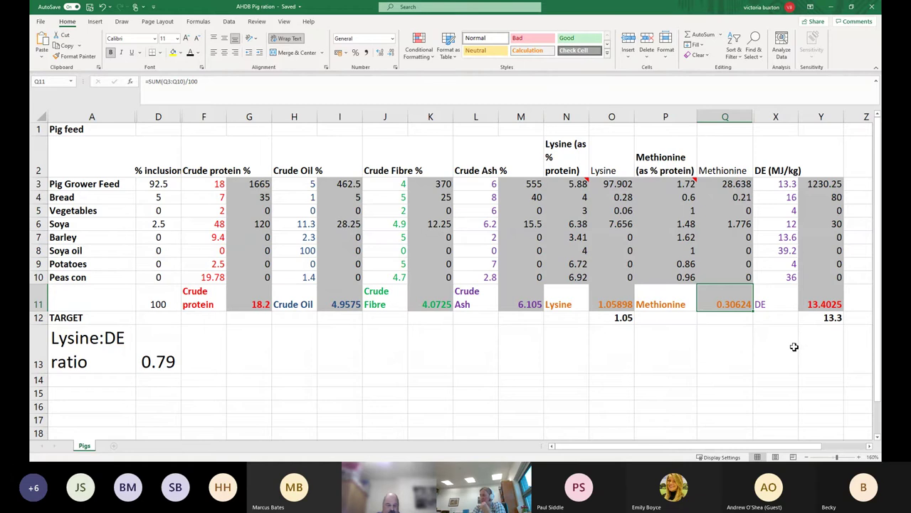
click(811, 305)
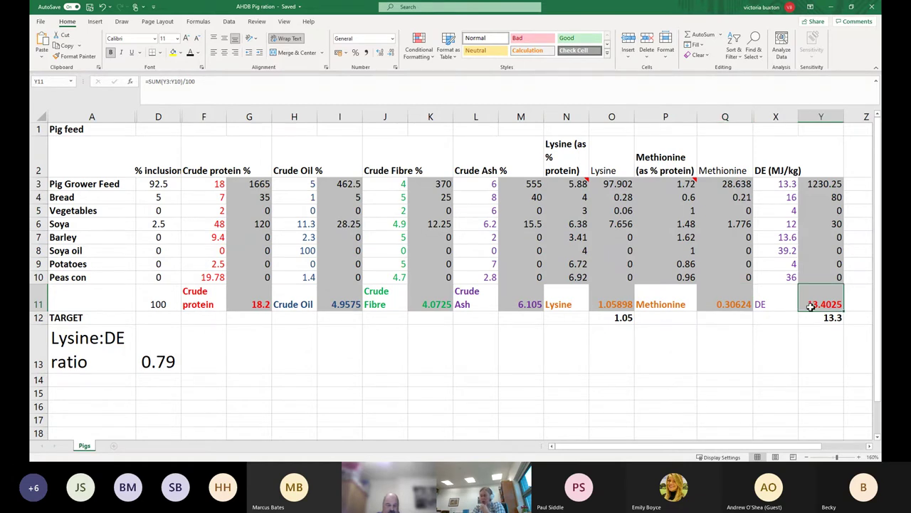